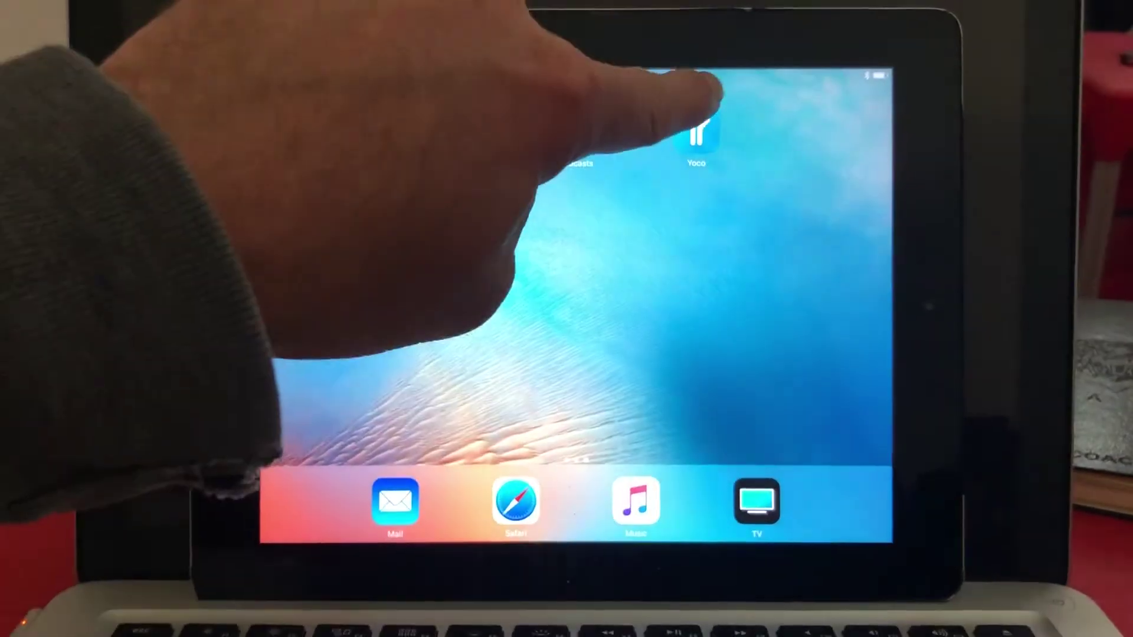
Launch the Yoco app from the iPad home screen to reach its amount-entry screen.
left_click(691, 122)
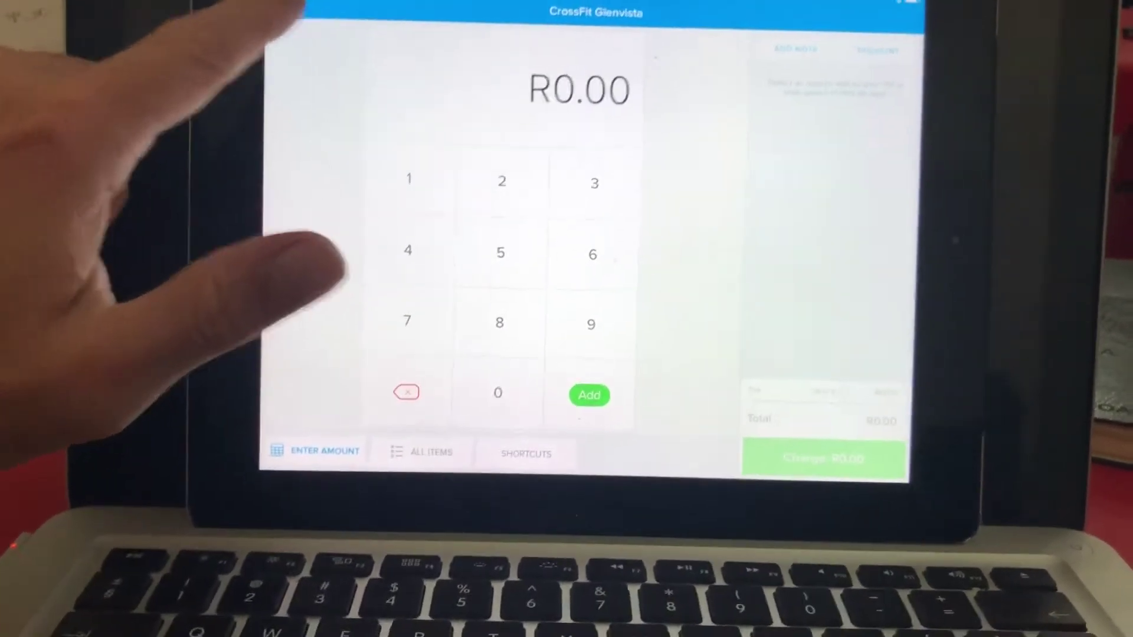
Disconnect the reader under Settings > Card Reader, then return to the Enter Amount keypad.
left_click(269, 67)
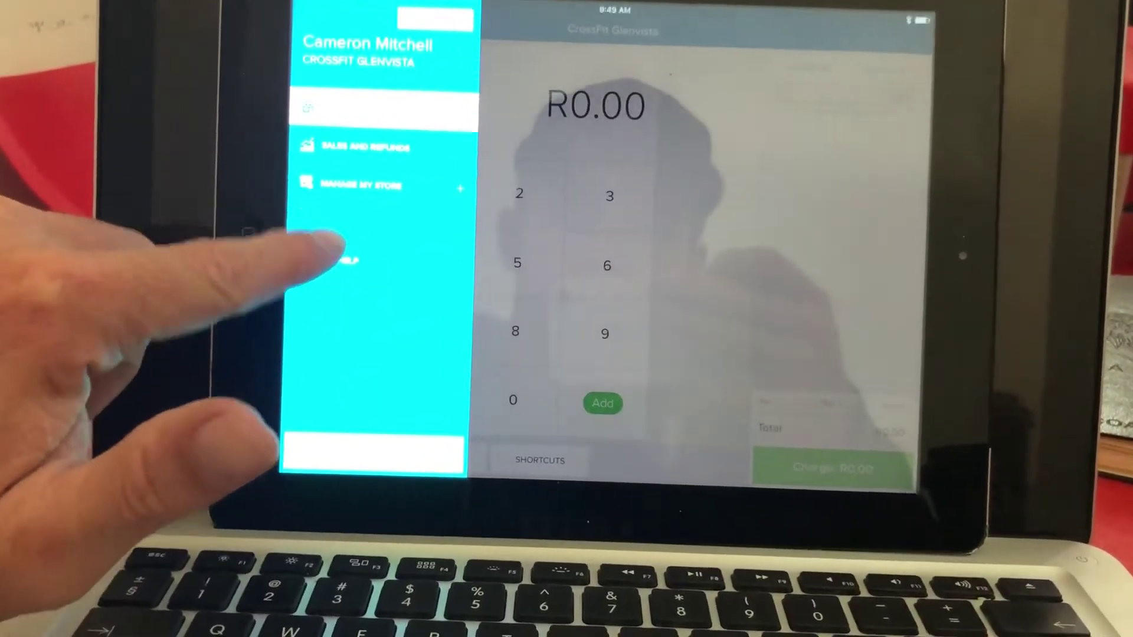
left_click(332, 226)
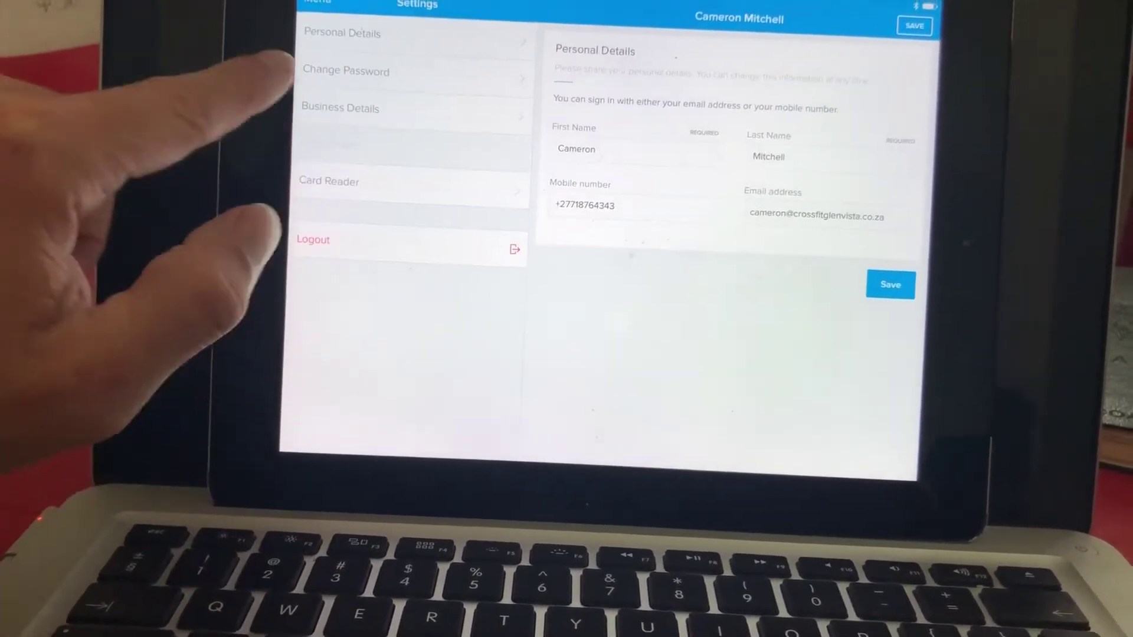
left_click(337, 141)
left_click(337, 187)
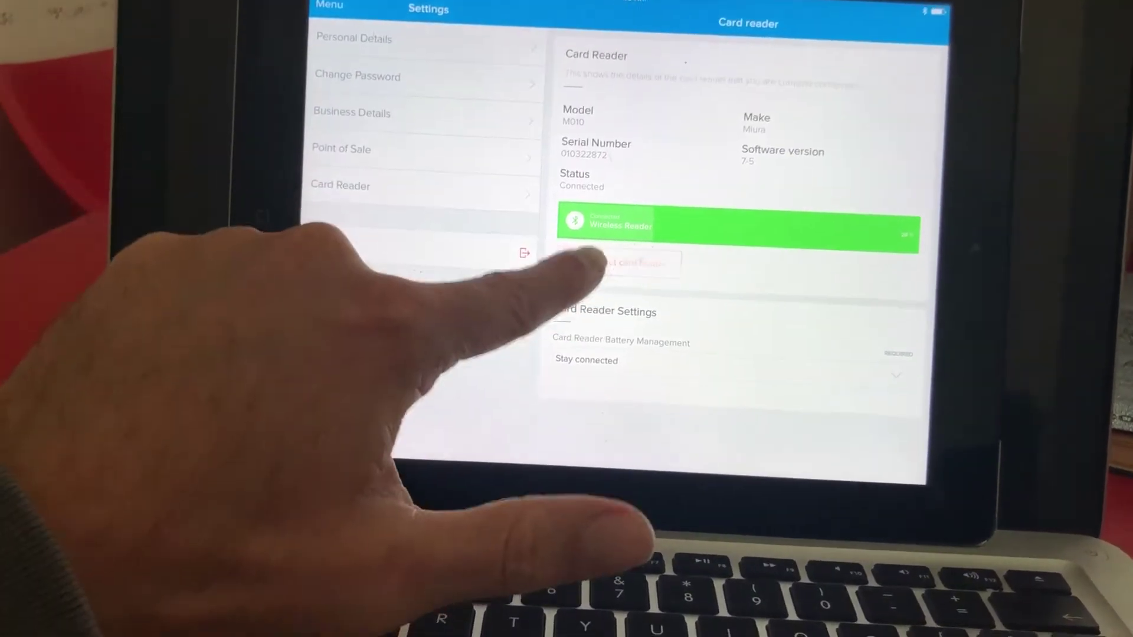
left_click(617, 265)
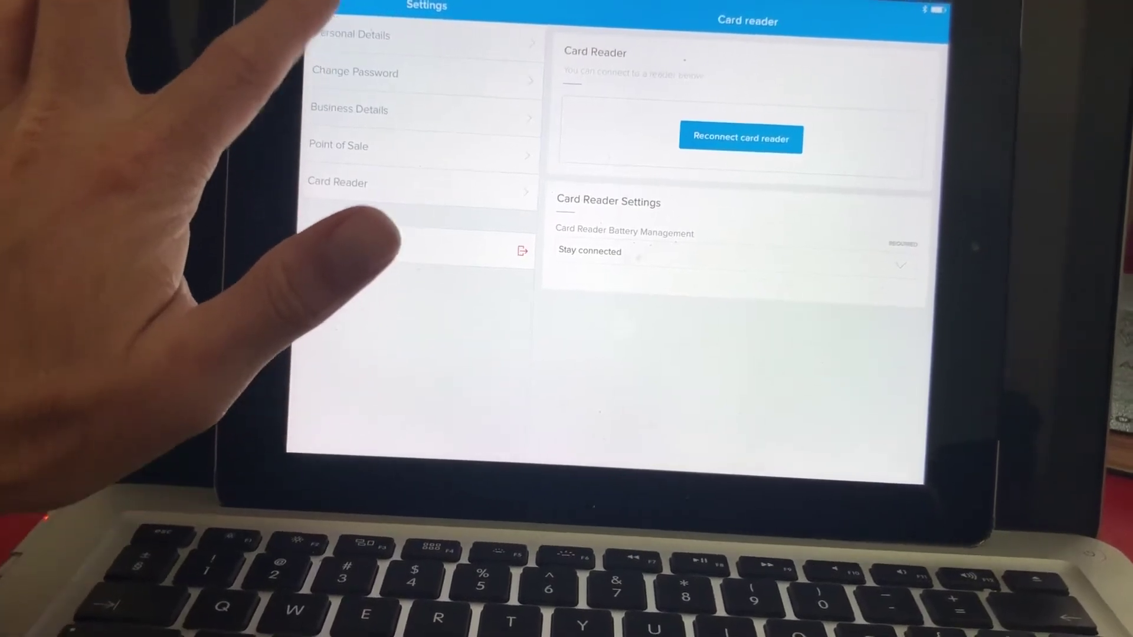
left_click(328, 7)
left_click(363, 121)
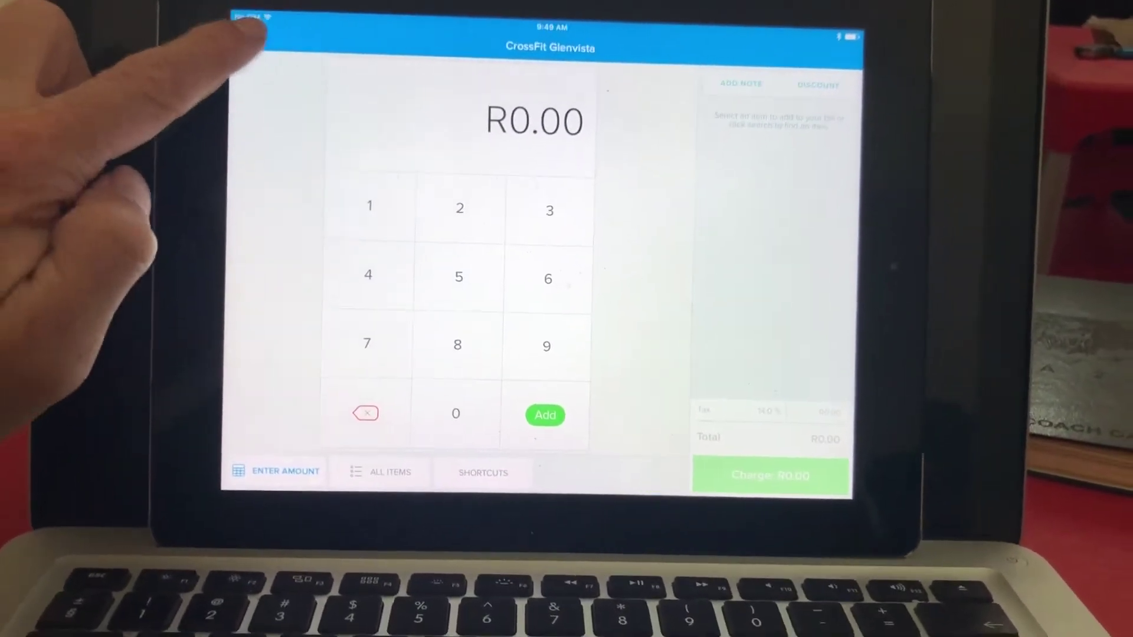
left_click(282, 99)
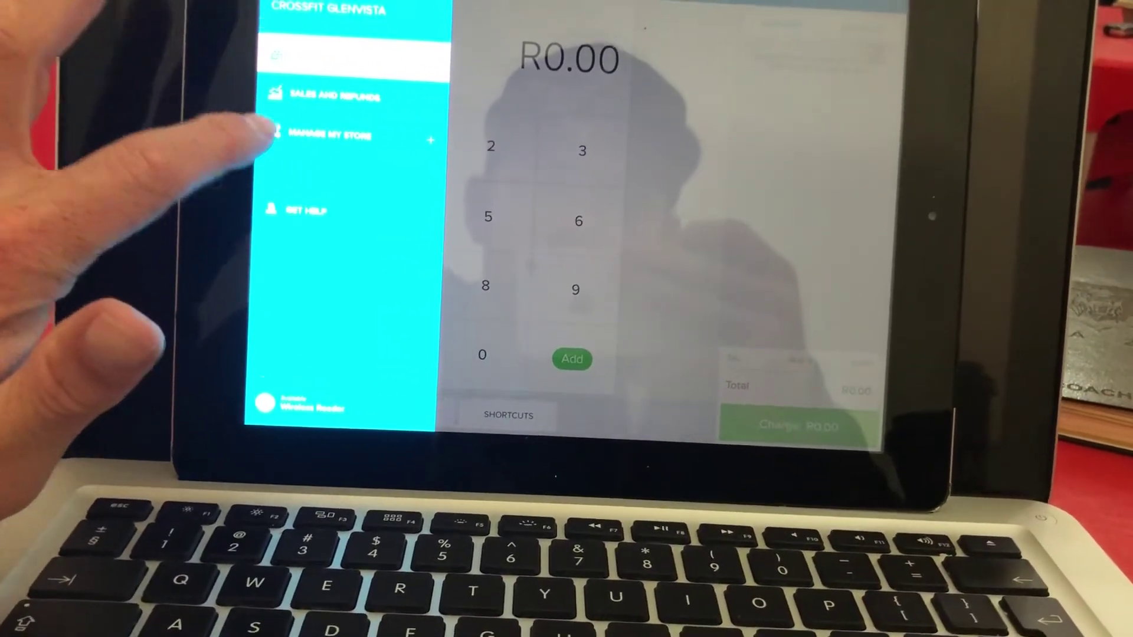
left_click(306, 180)
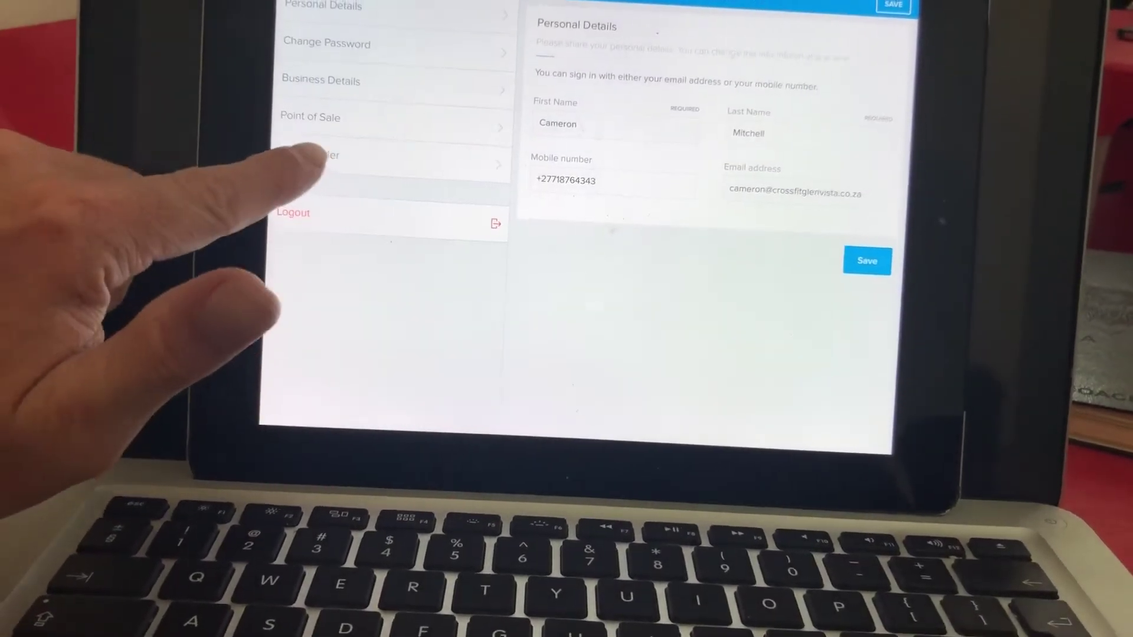
left_click(319, 157)
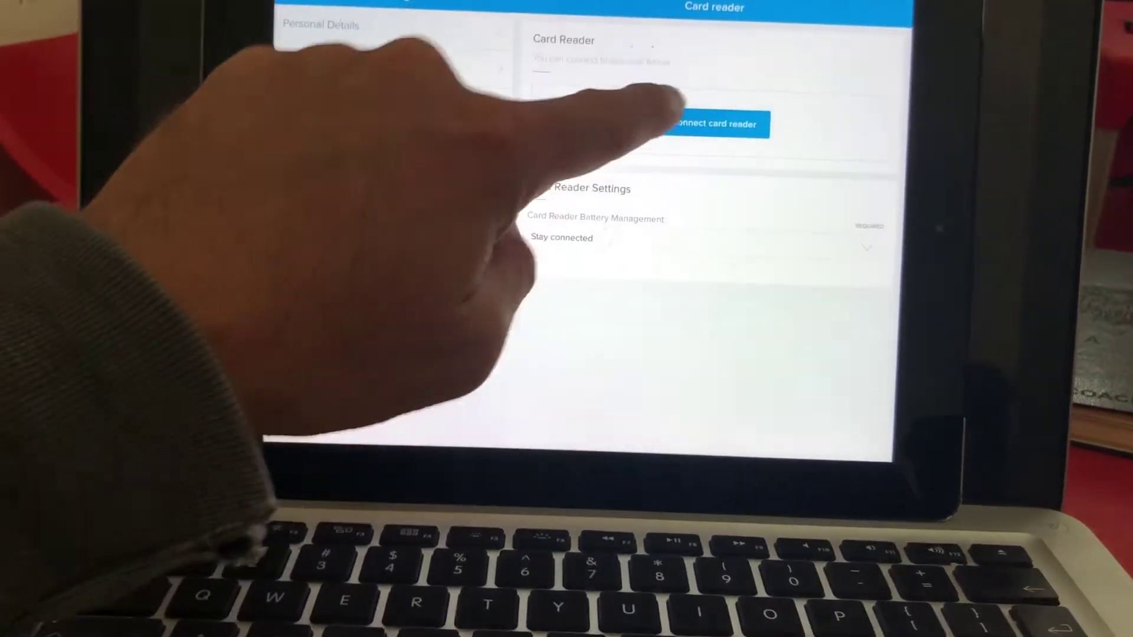
left_click(716, 117)
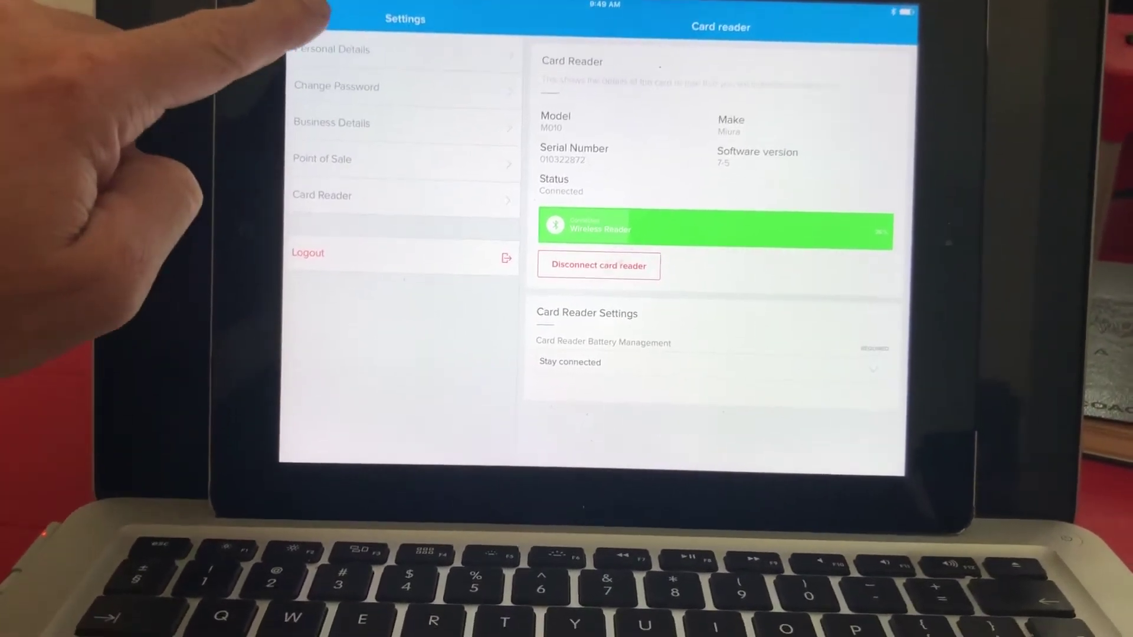
left_click(596, 269)
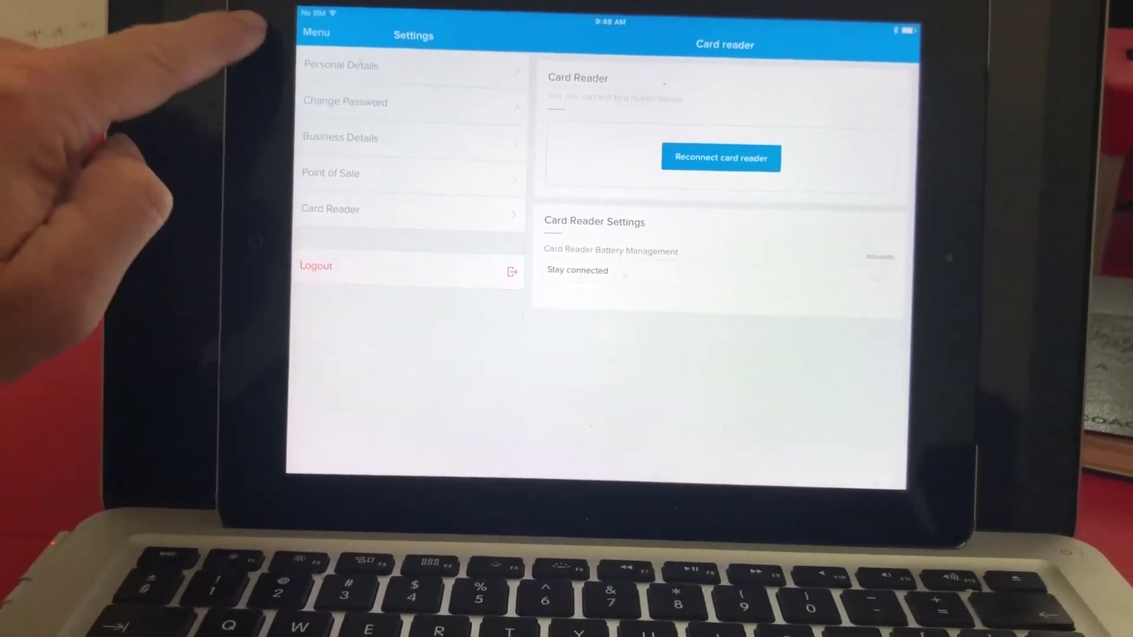
left_click(305, 33)
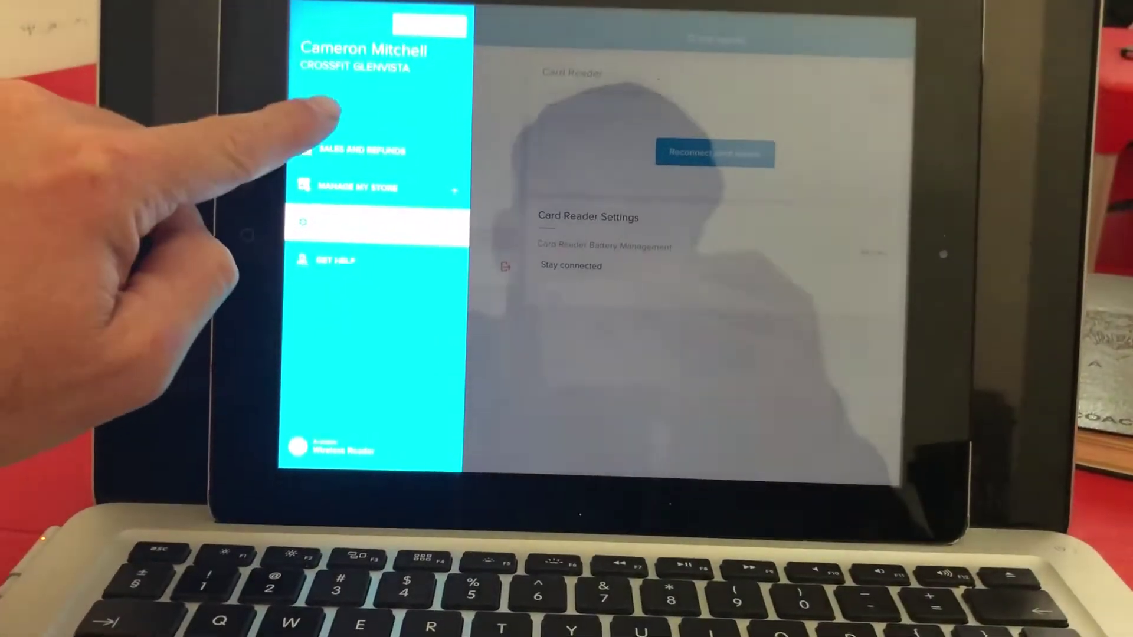
left_click(317, 114)
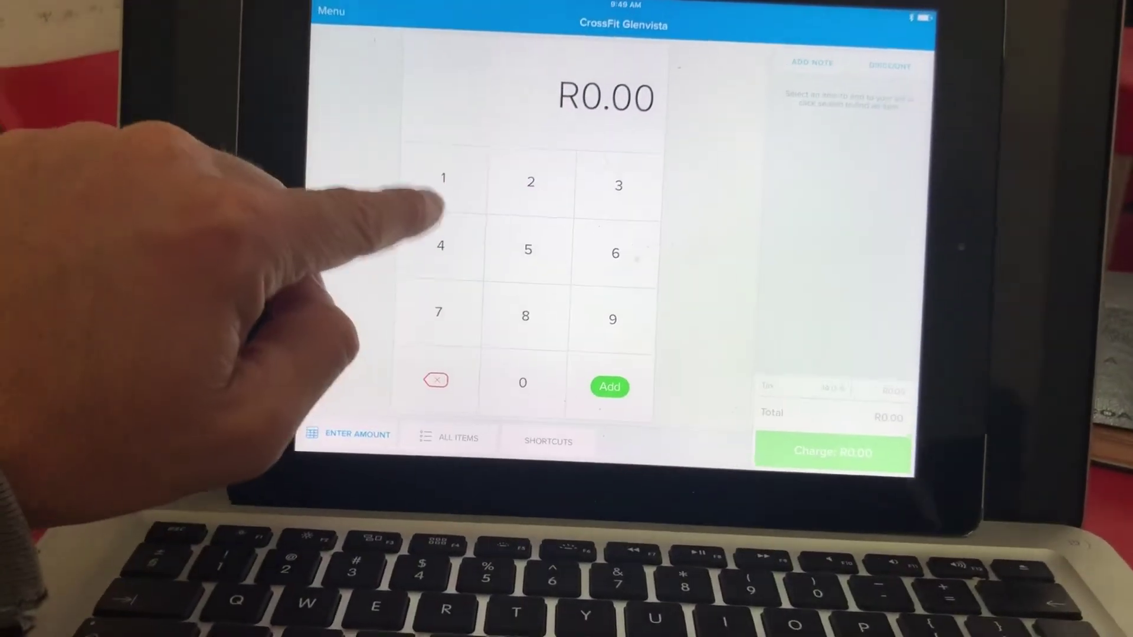
Key in a R10.00 custom amount and charge it.
left_click(429, 190)
left_click(510, 394)
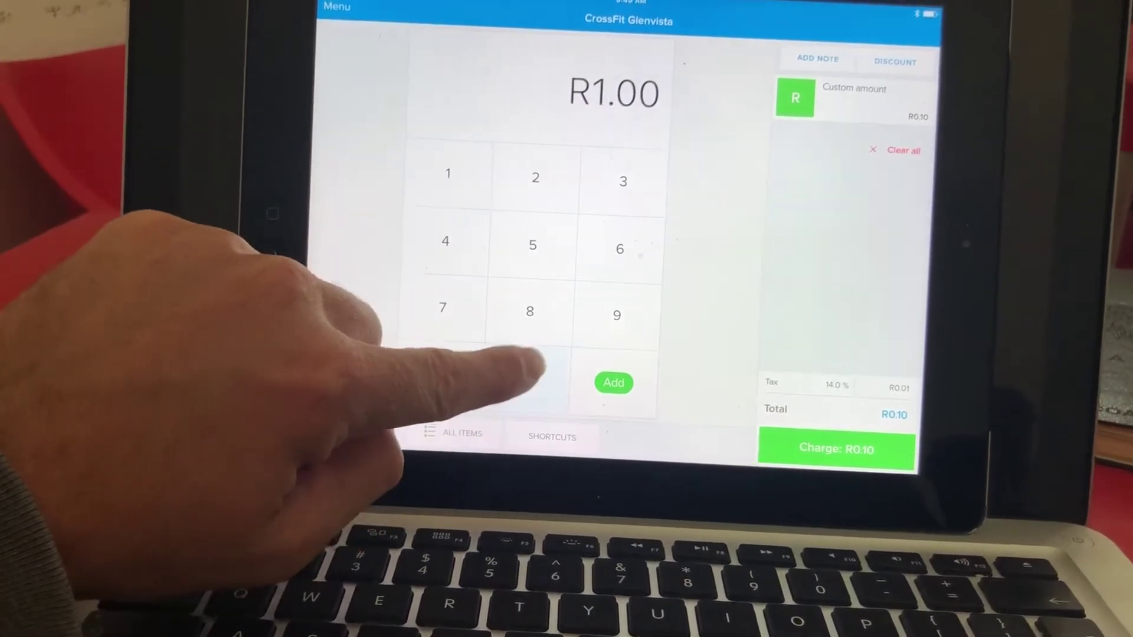
left_click(530, 383)
left_click(837, 447)
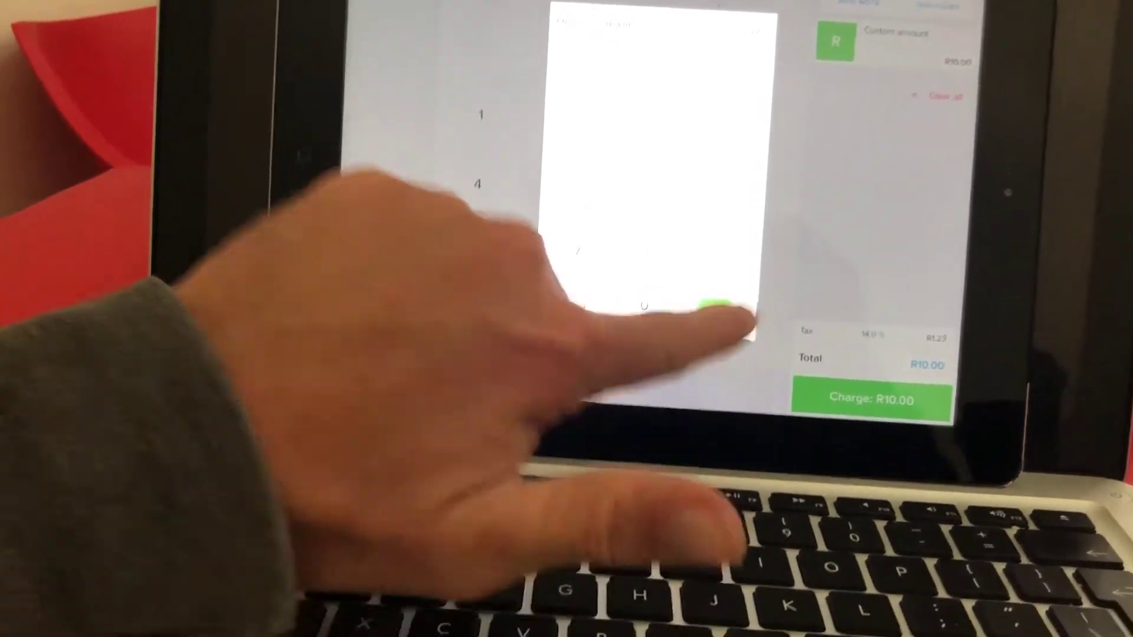
Start the card payment, abort it, and dismiss the aborted-payment notice.
left_click(712, 361)
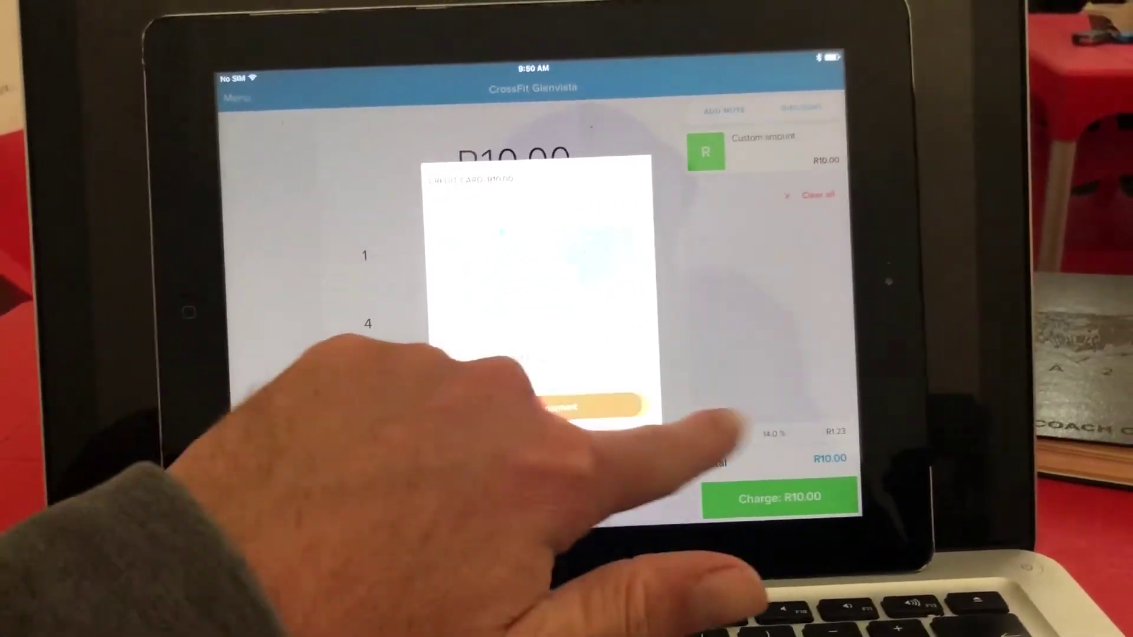
left_click(544, 322)
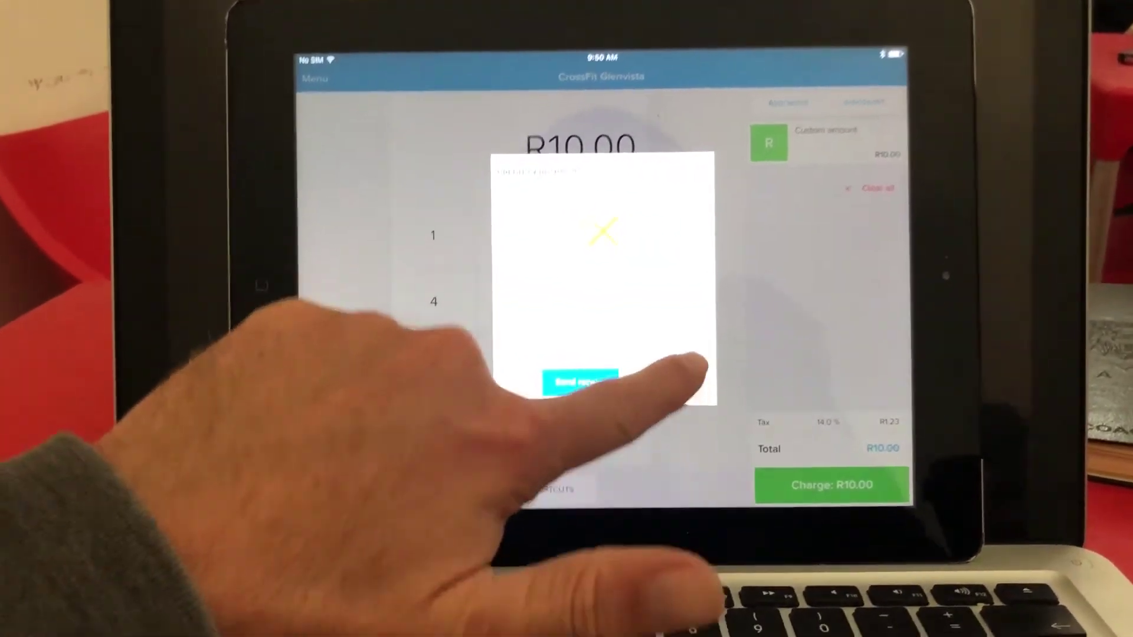
left_click(580, 385)
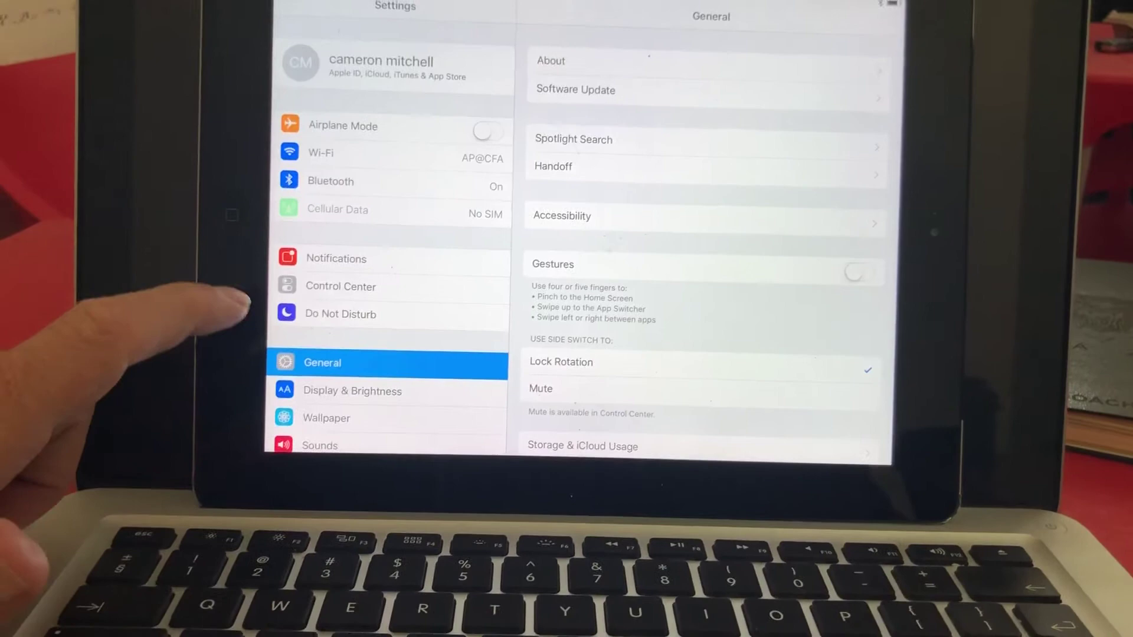
Forget the Miura 322872 reader in Bluetooth settings and return to the device list.
left_click(390, 183)
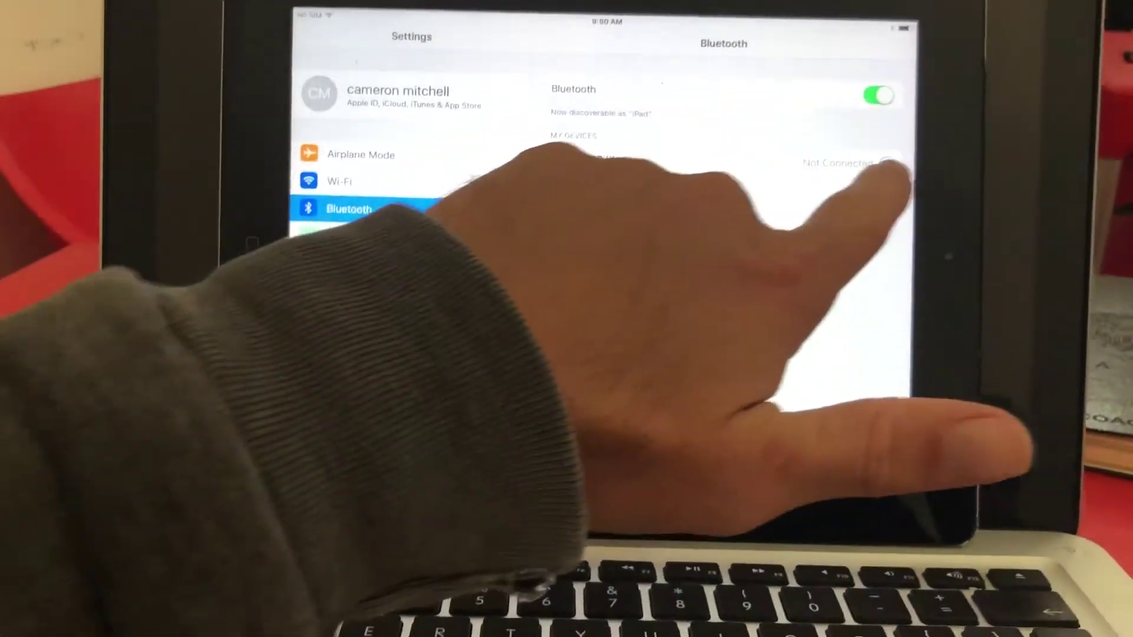
left_click(887, 155)
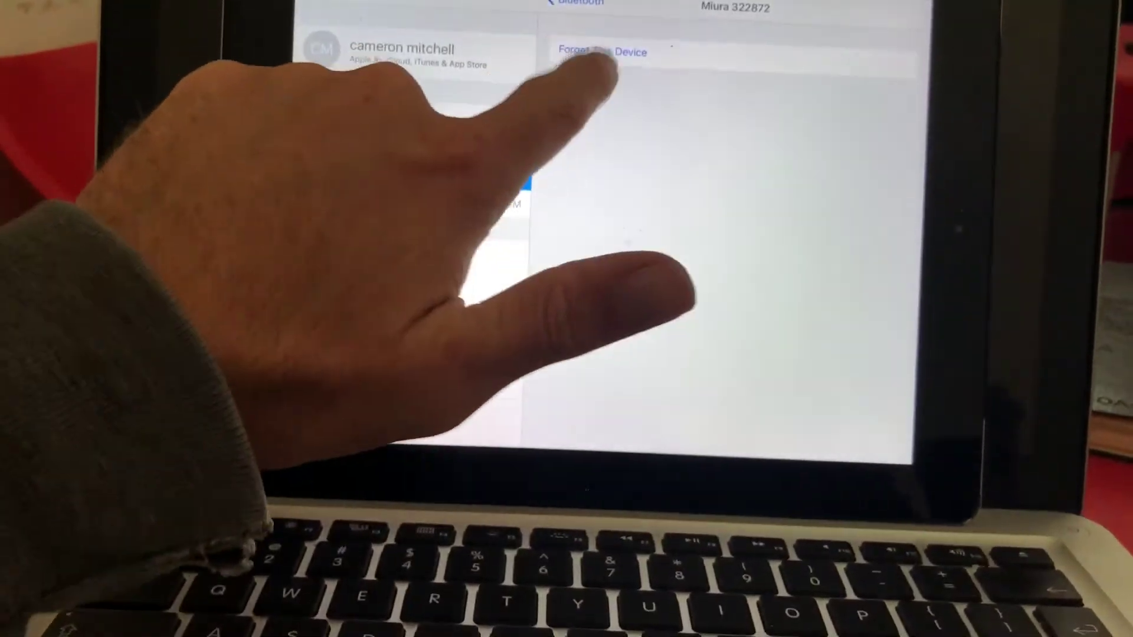
left_click(605, 66)
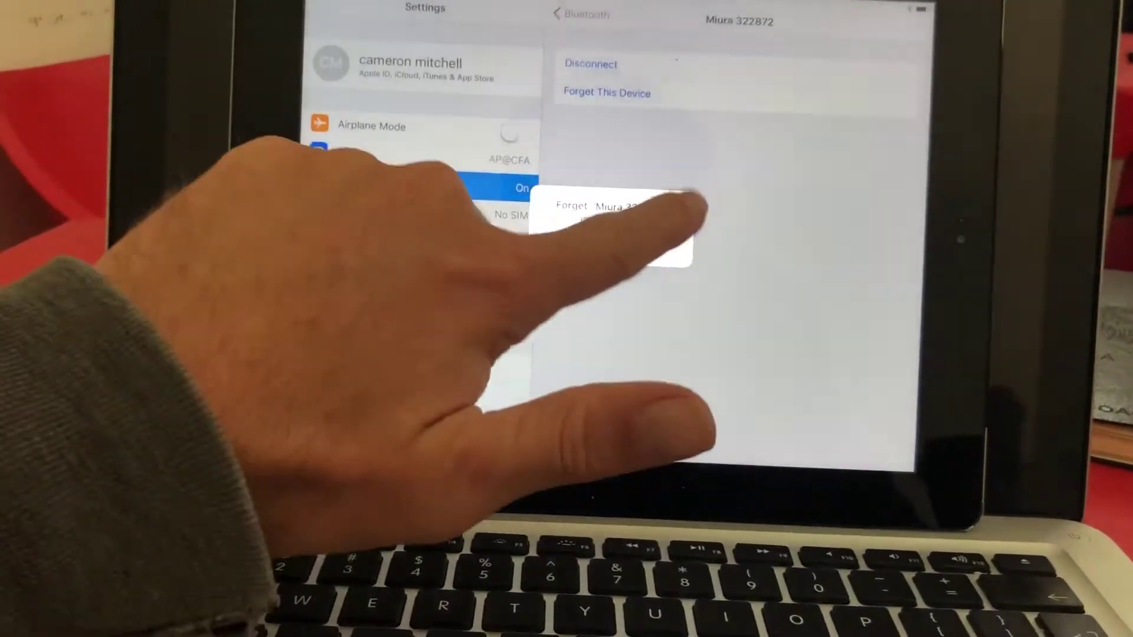
left_click(655, 240)
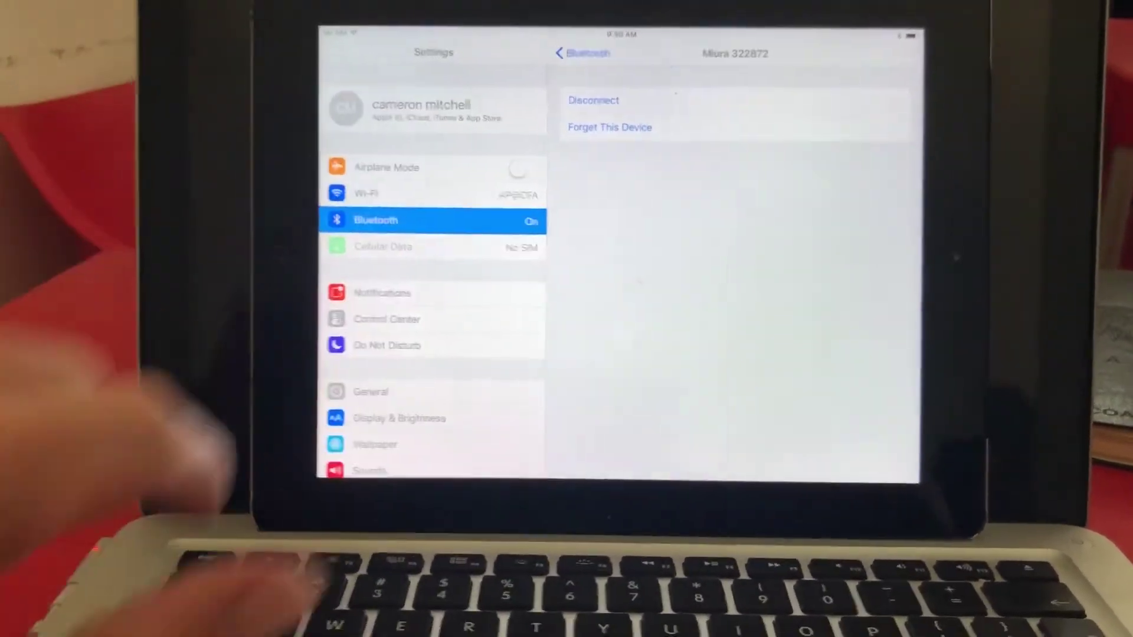
left_click(580, 49)
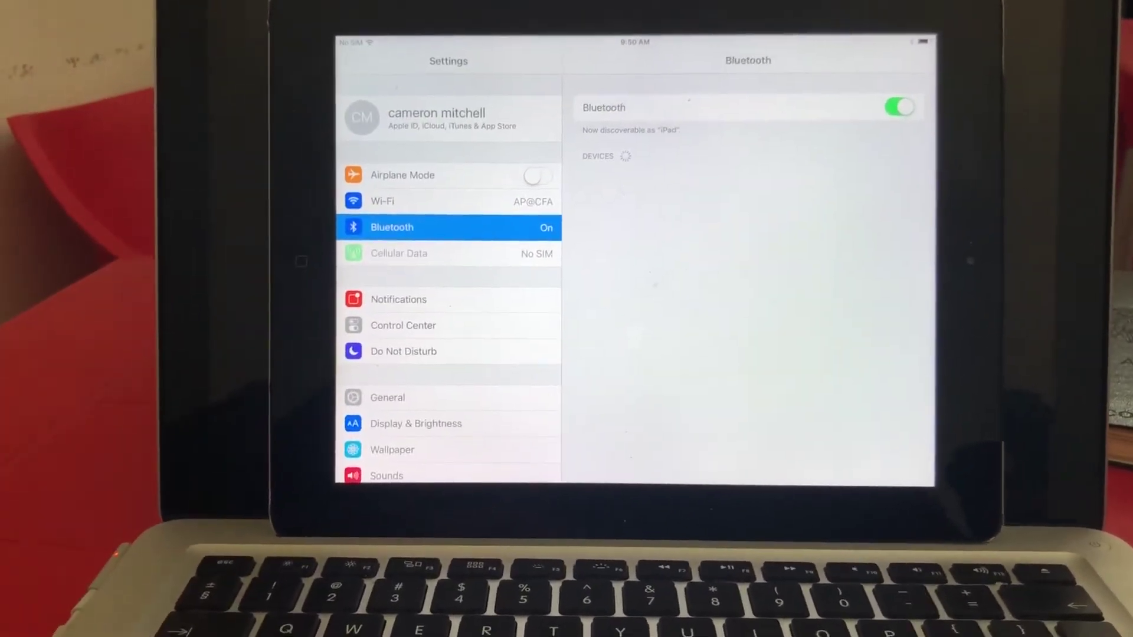